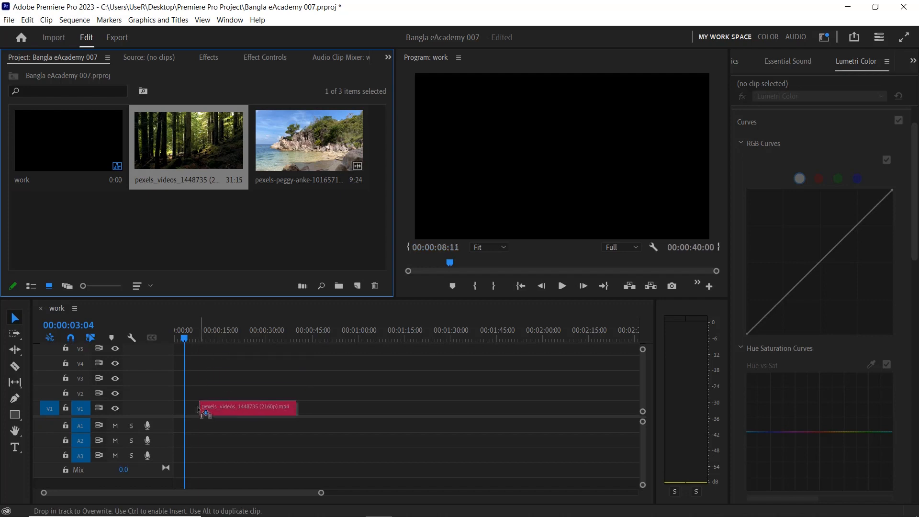
Place the forest clip on V2 above the beach clip on V1 at the sequence start, and check the stacking by toggling V2's visibility.
key("Return")
left_click_drag(268, 168, 283, 422)
left_click(225, 406)
left_click_drag(276, 417, 229, 393)
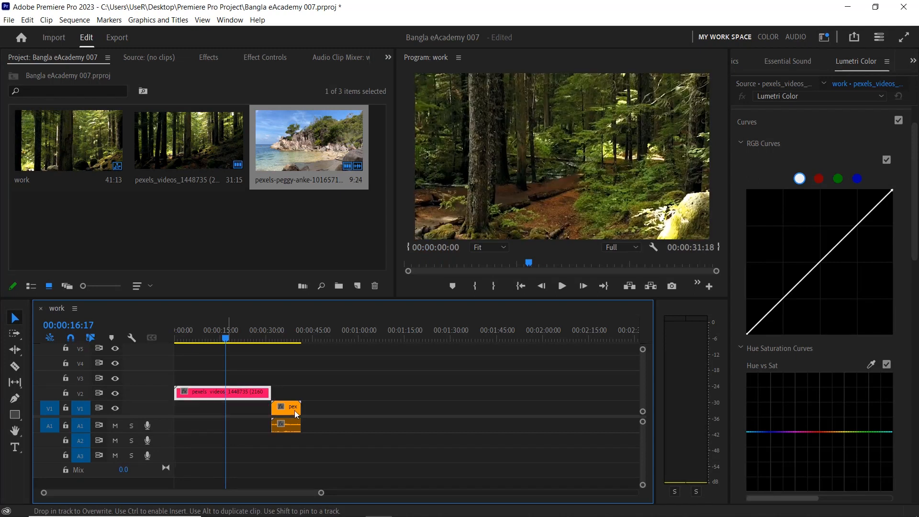
left_click_drag(292, 407, 197, 413)
left_click(175, 340)
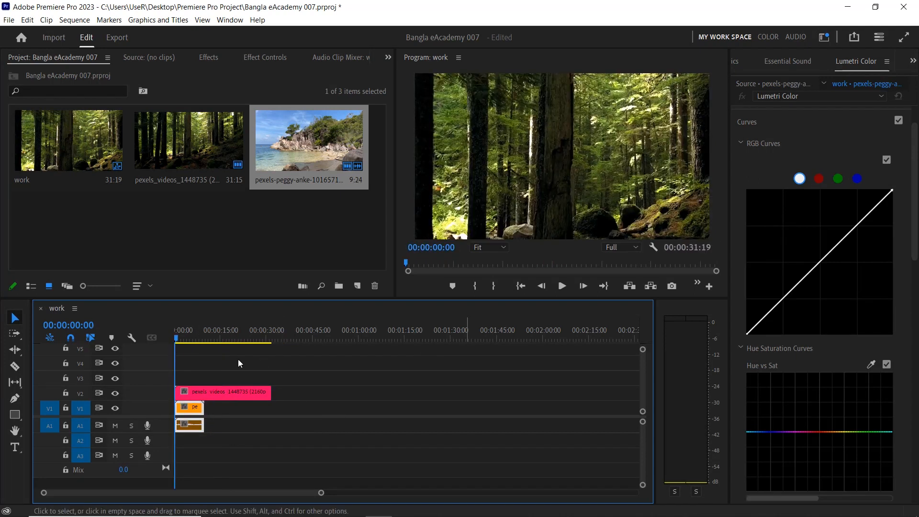
left_click(116, 392)
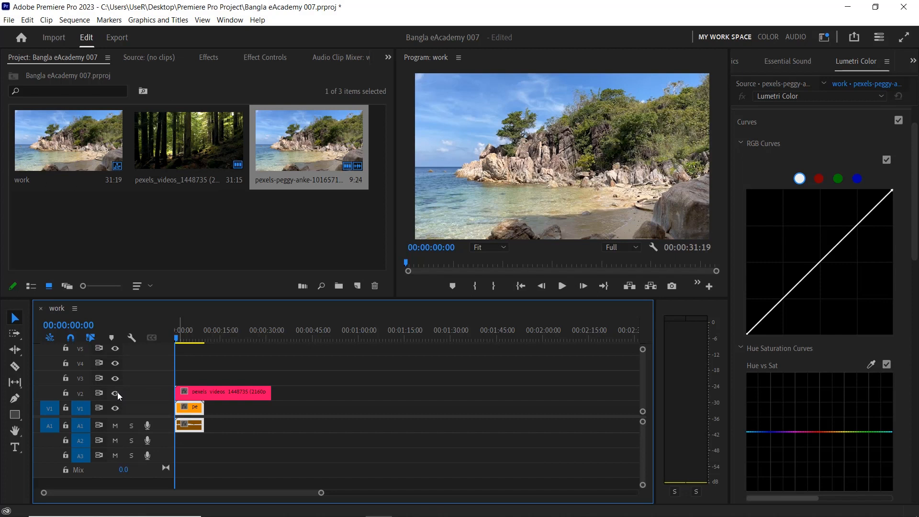
left_click(116, 393)
Find the Drop Shadow effect and apply it to the forest clip on V2.
left_click(208, 57)
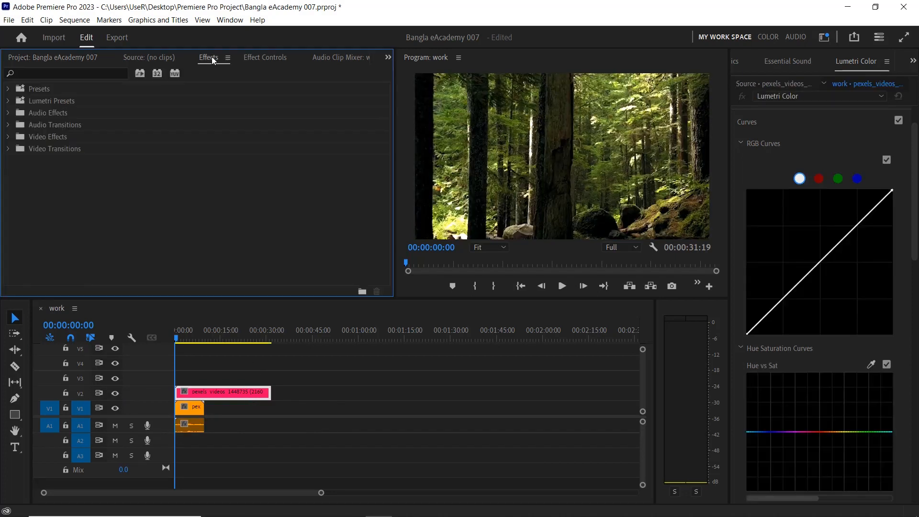
left_click(63, 73)
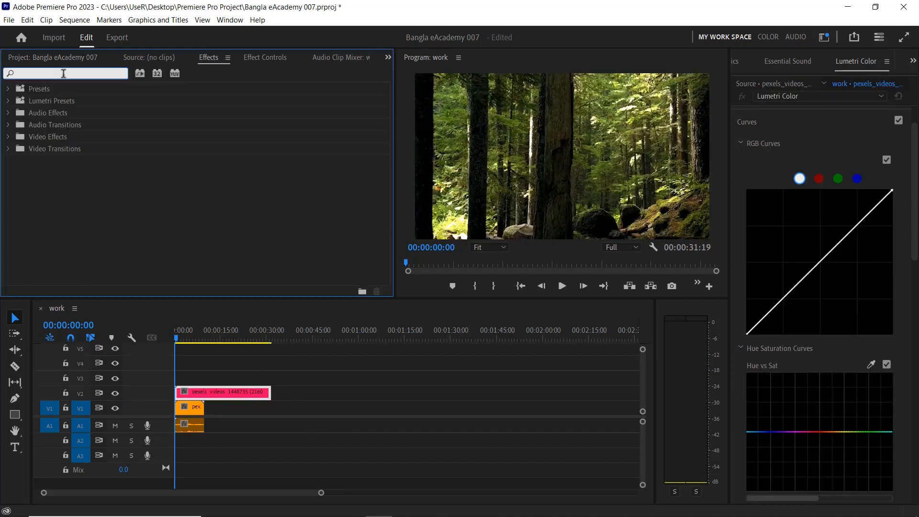
type("drop")
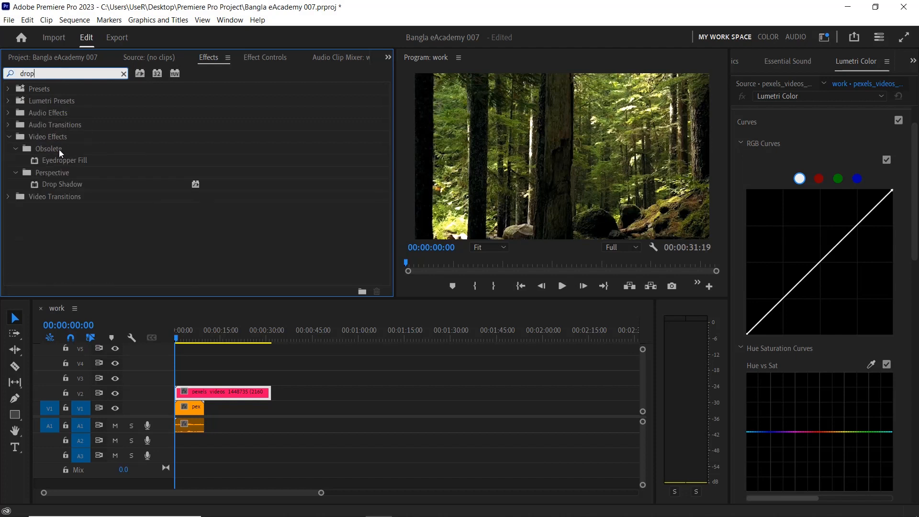
left_click(77, 185)
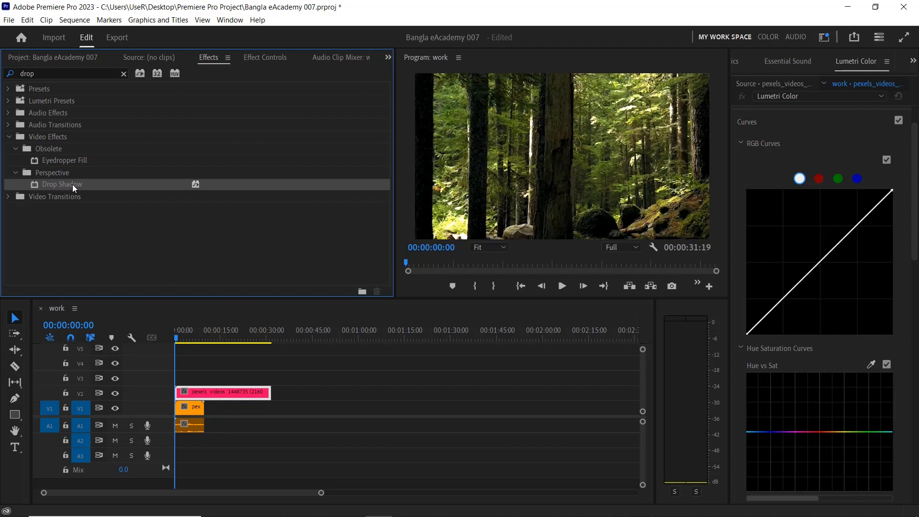
left_click_drag(164, 331, 219, 387)
left_click(234, 388)
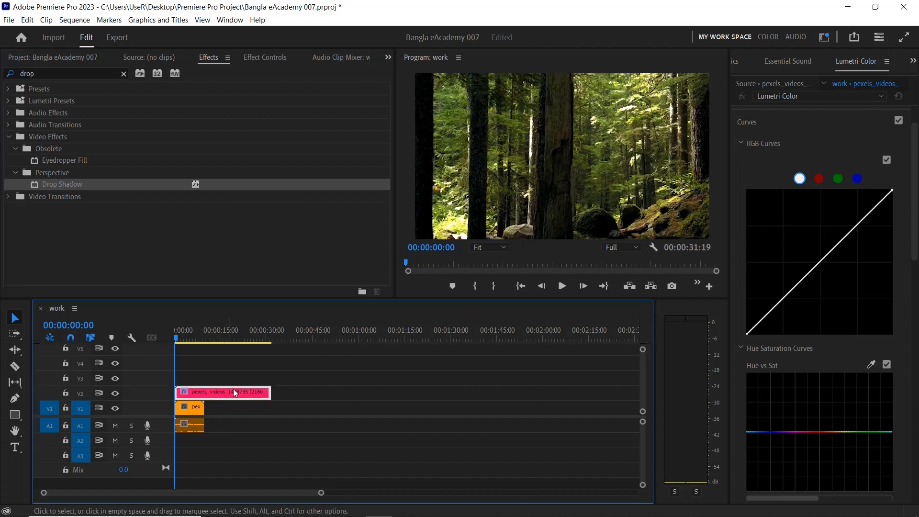
Scale the forest clip down to 40 so the beach clip shows around it.
left_click(262, 58)
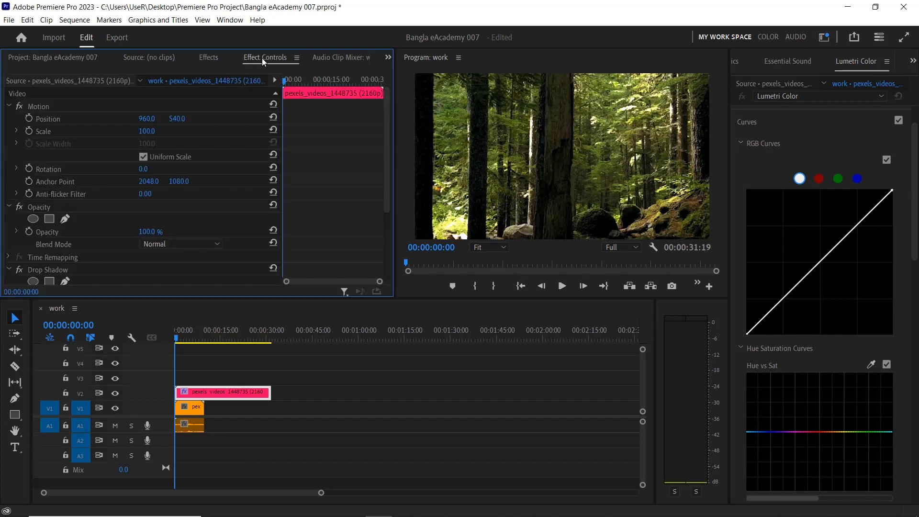
scroll(101, 205, "down", 2)
scroll(101, 205, "down", 2)
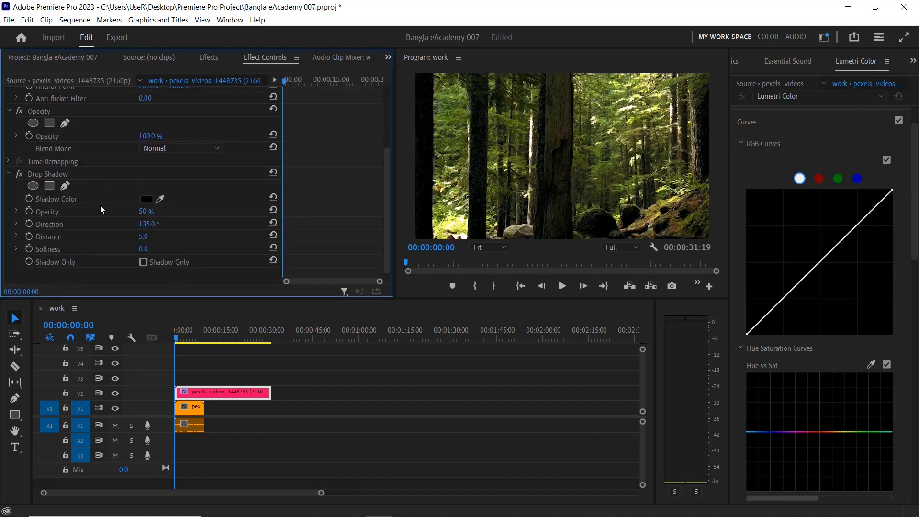
left_click(60, 176)
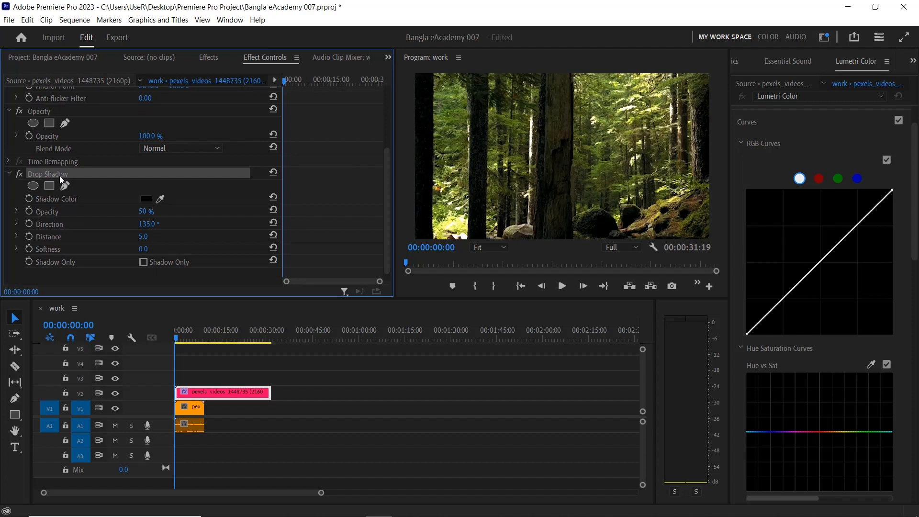
scroll(98, 198, "up", 4)
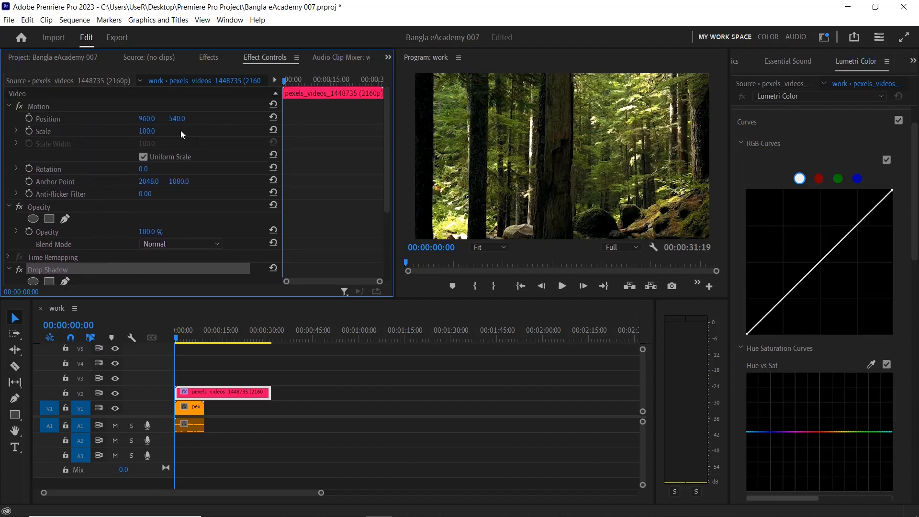
left_click_drag(150, 136, 121, 136)
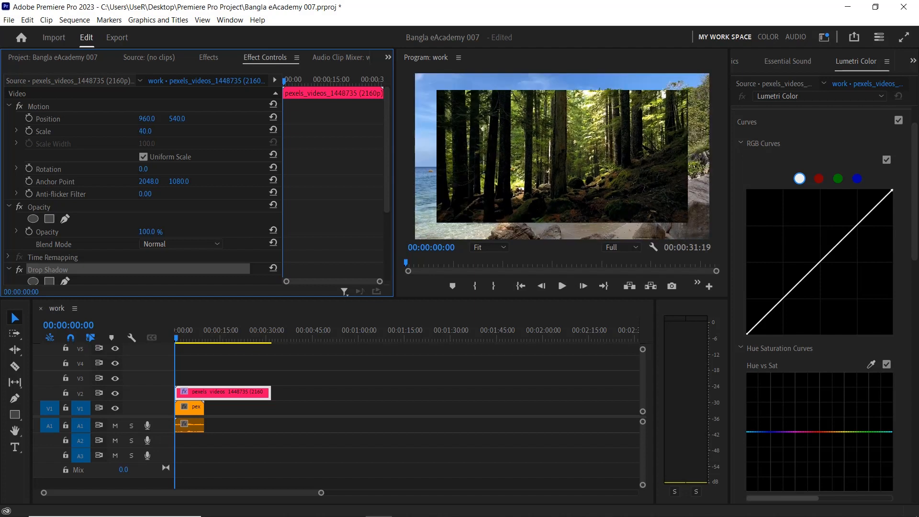
Give the forest clip's drop shadow a gray 767676 color, 71% opacity and a distance of 114.
scroll(124, 193, "down", 4)
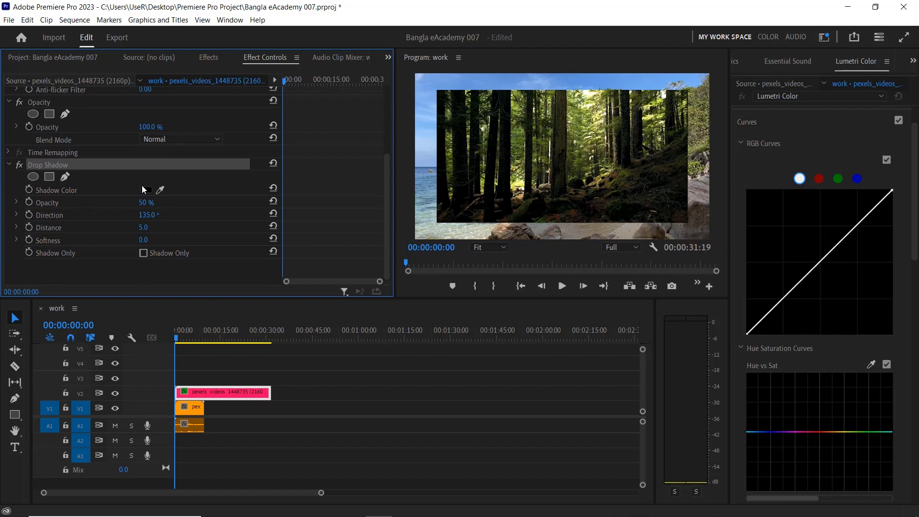
left_click(146, 191)
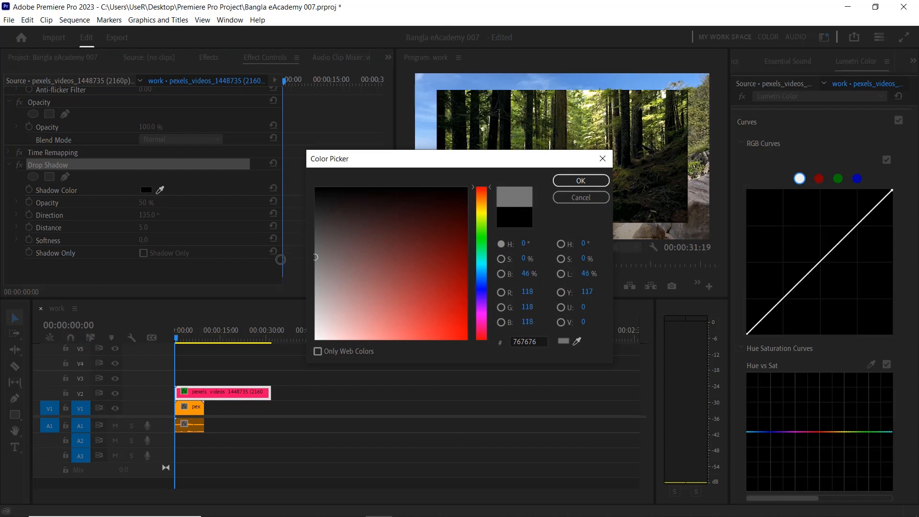
left_click(590, 180)
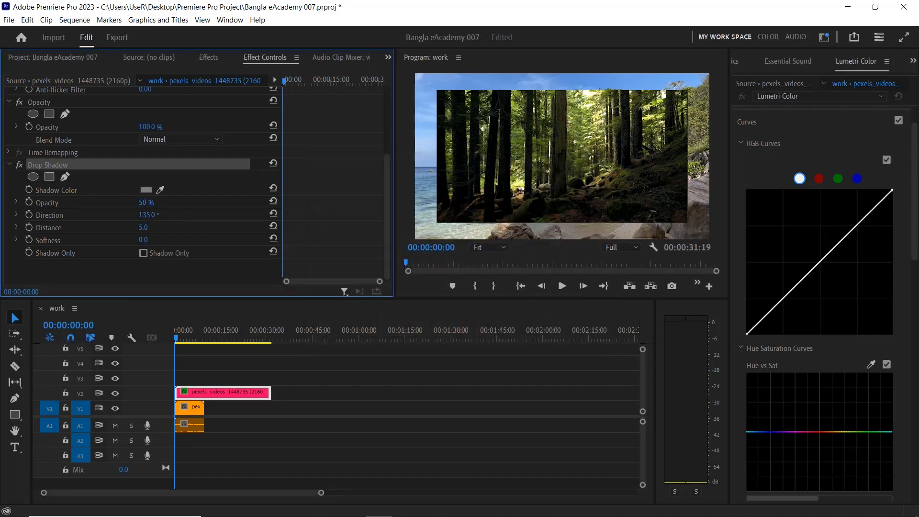
left_click_drag(145, 202, 149, 202)
left_click_drag(143, 227, 146, 204)
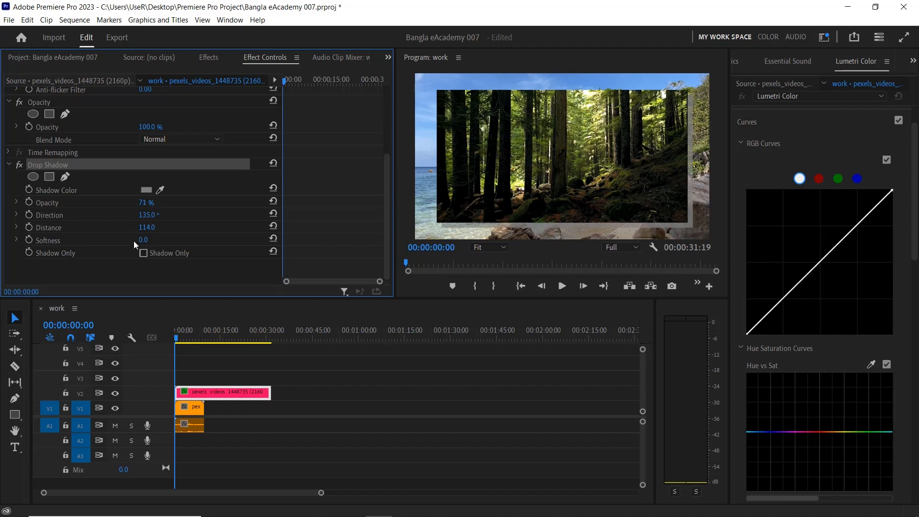
Change the drop shadow's color to dark red 980101.
left_click(146, 190)
left_click(465, 277)
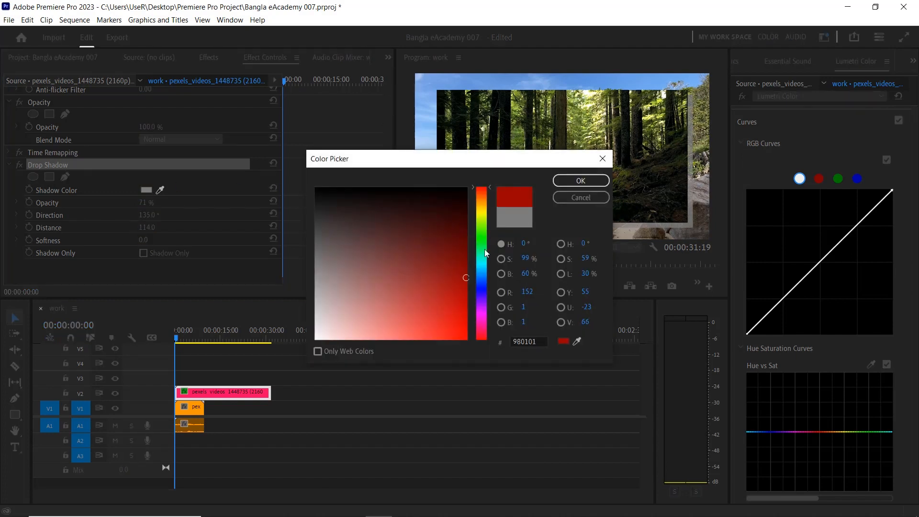
left_click(580, 181)
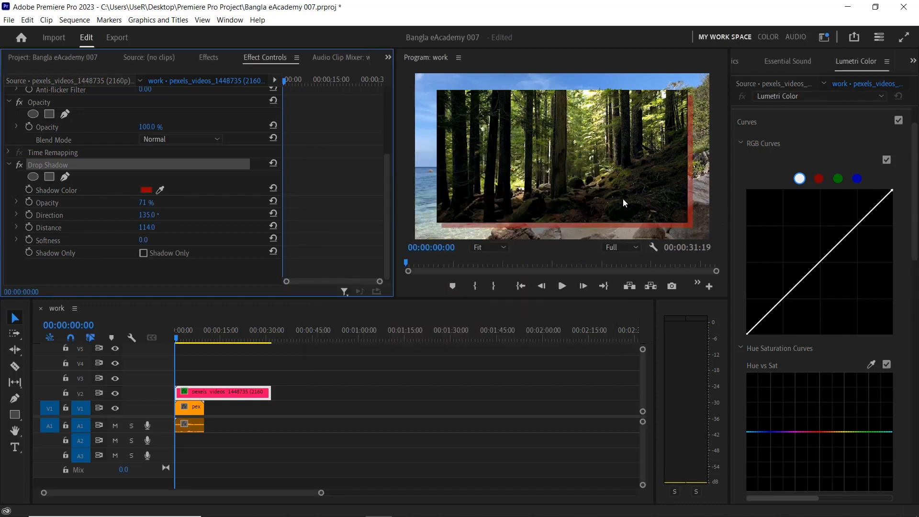
Set the drop shadow's softness to 293 and scrub the sequence to preview it.
left_click(143, 240)
type("3")
key("Return")
left_click_drag(145, 240, 163, 241)
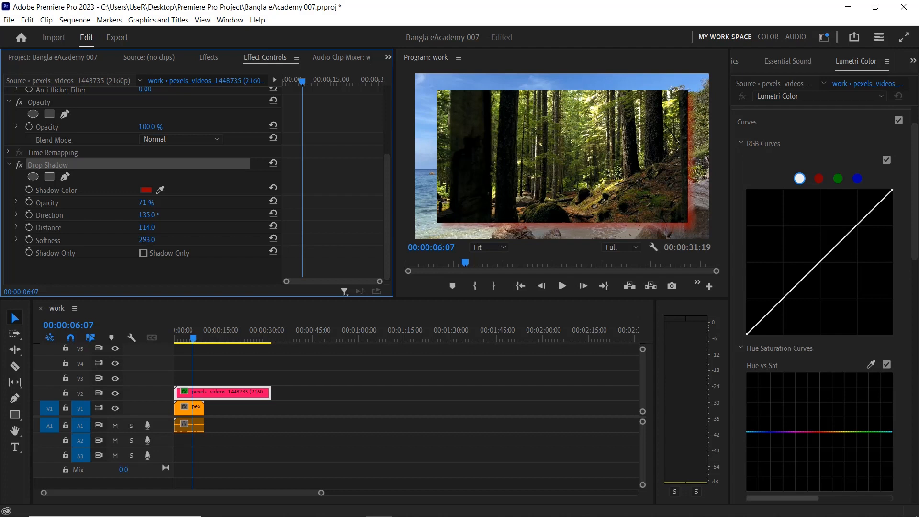
left_click(187, 339)
left_click_drag(188, 339, 185, 340)
Set the drop shadow's direction to 139°, distance to 144 and softness to 16, trying Shadow Only and switching it off again.
left_click_drag(146, 227, 142, 227)
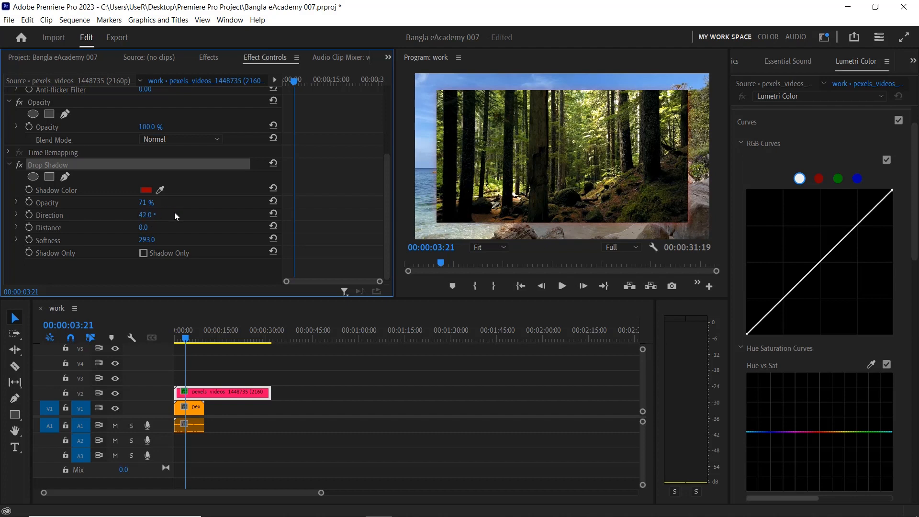
mouse_move(148, 215)
left_mouse_down()
mouse_move(182, 215)
mouse_move(149, 227)
mouse_move(158, 230)
left_mouse_up()
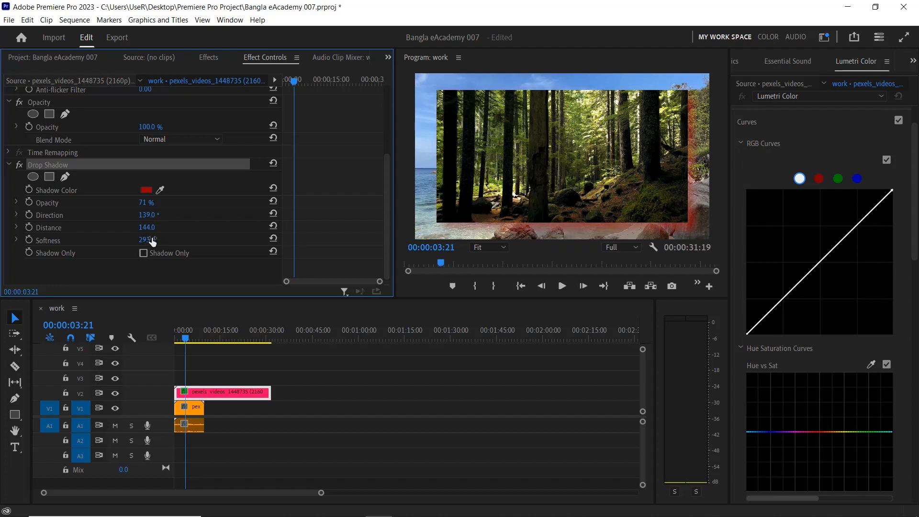
left_click_drag(234, 239, 156, 242)
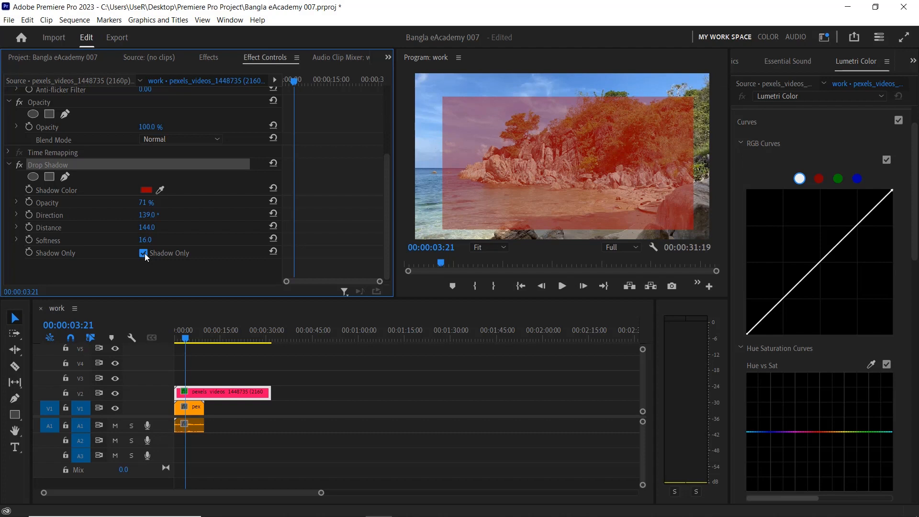
left_click(143, 253)
key("space")
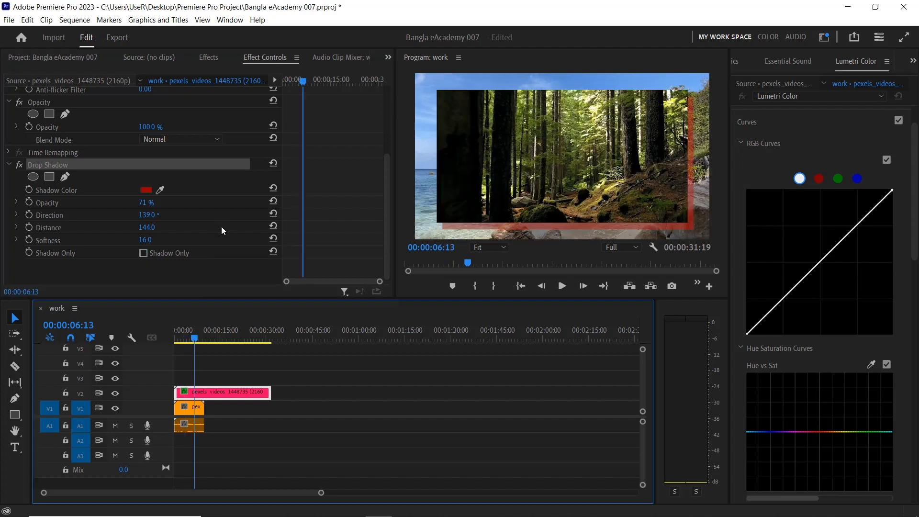
Change the drop shadow's color to gray 7E7E7E.
left_click(146, 190)
left_click_drag(416, 237, 286, 262)
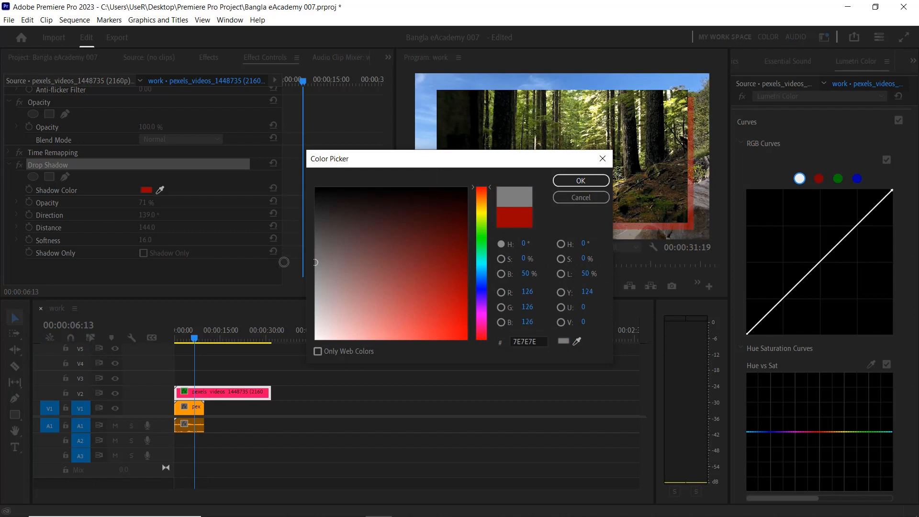
left_click(578, 183)
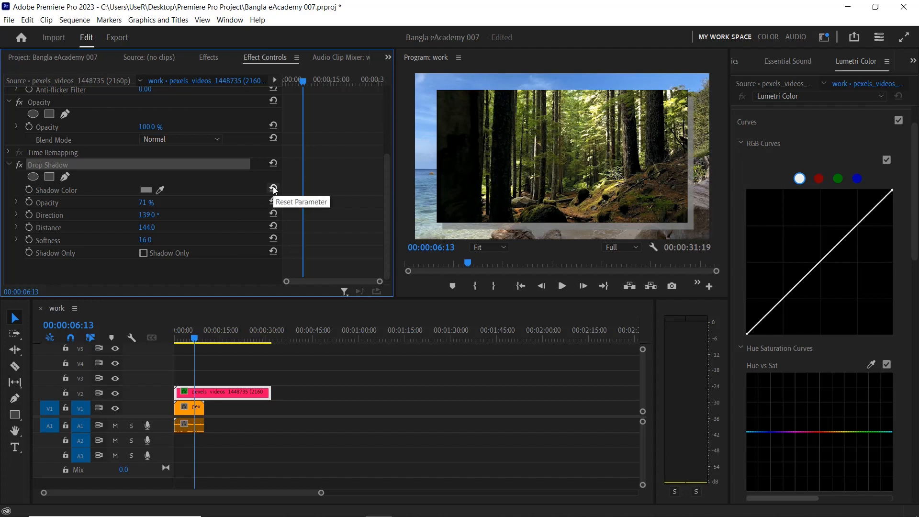
Play the sequence from the start with A1 muted, and reset the drop shadow's color to its default.
left_click_drag(193, 341, 176, 341)
left_click(563, 287)
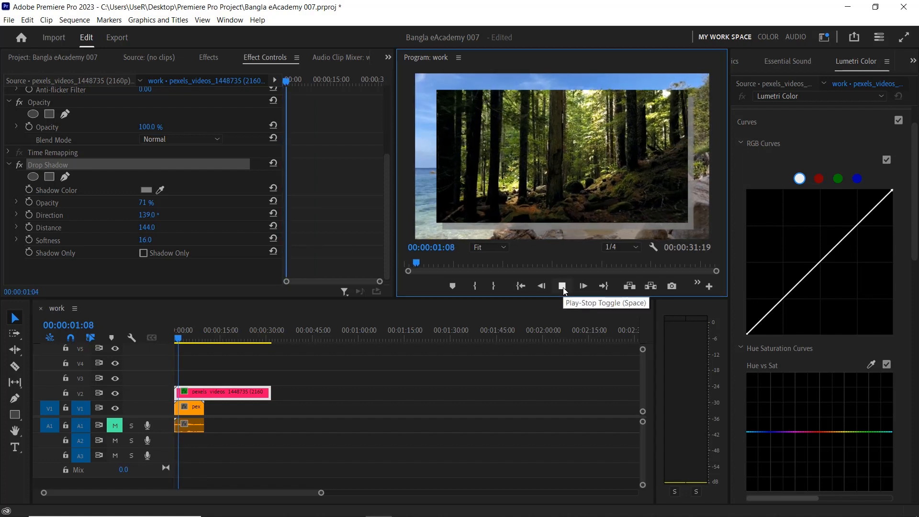
left_click(563, 287)
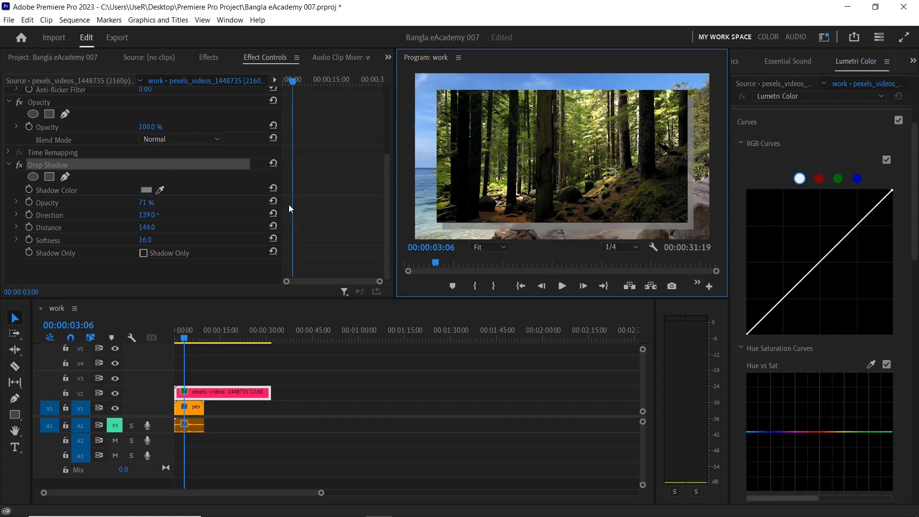
left_click(272, 188)
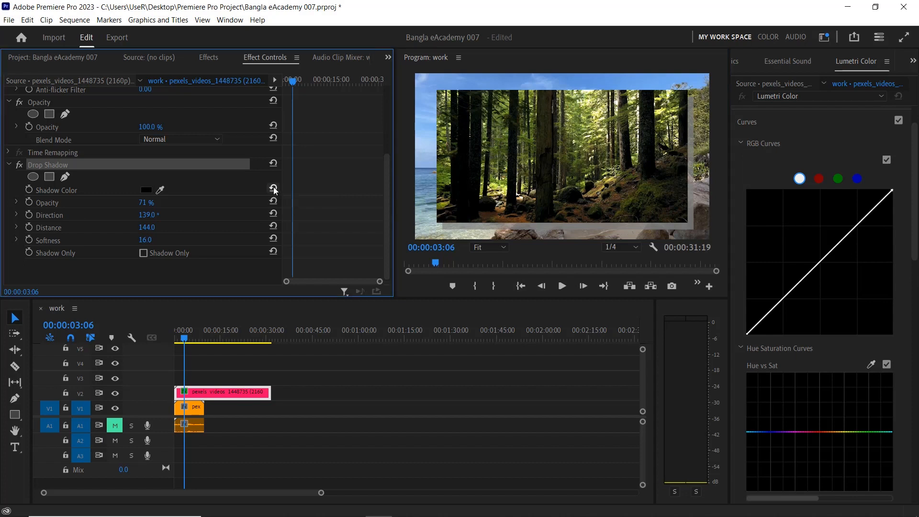
Hide track V2 and add the title text "Bangla e Academy" over the beach clip.
left_click(115, 394)
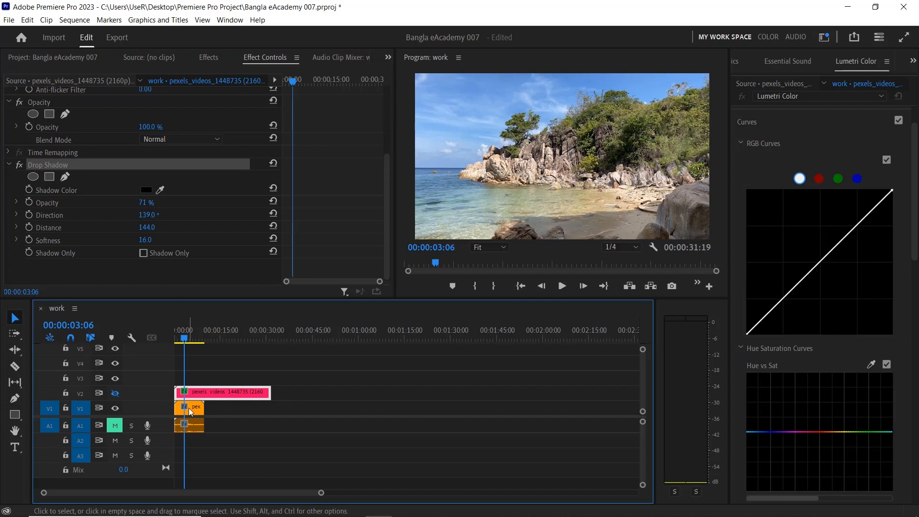
left_click(15, 447)
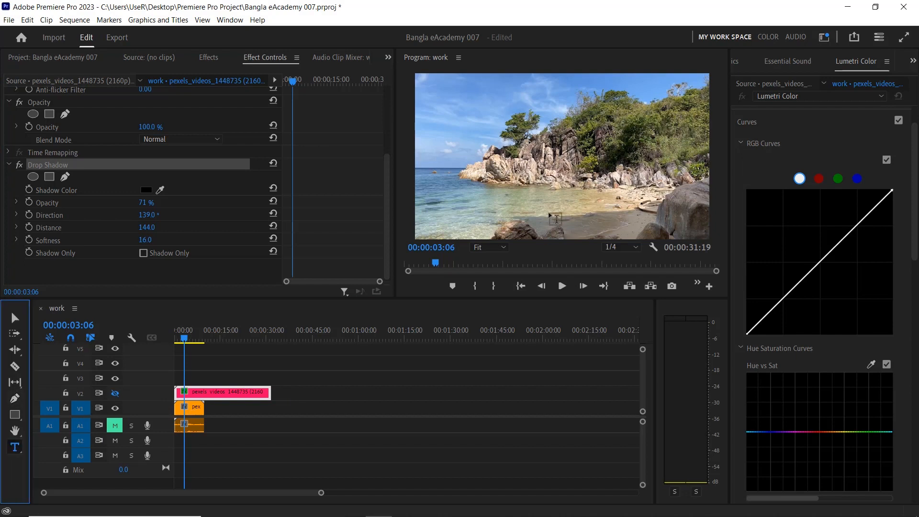
left_click(490, 177)
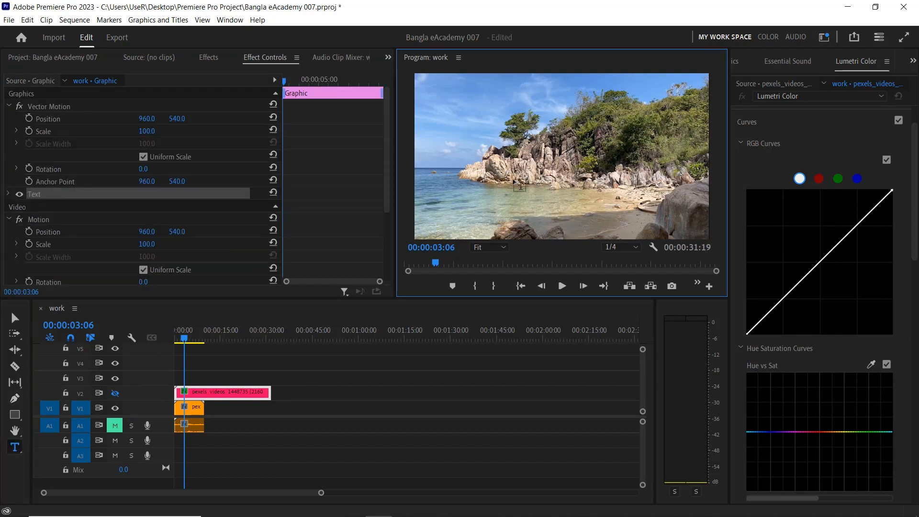
key("ctrl+v")
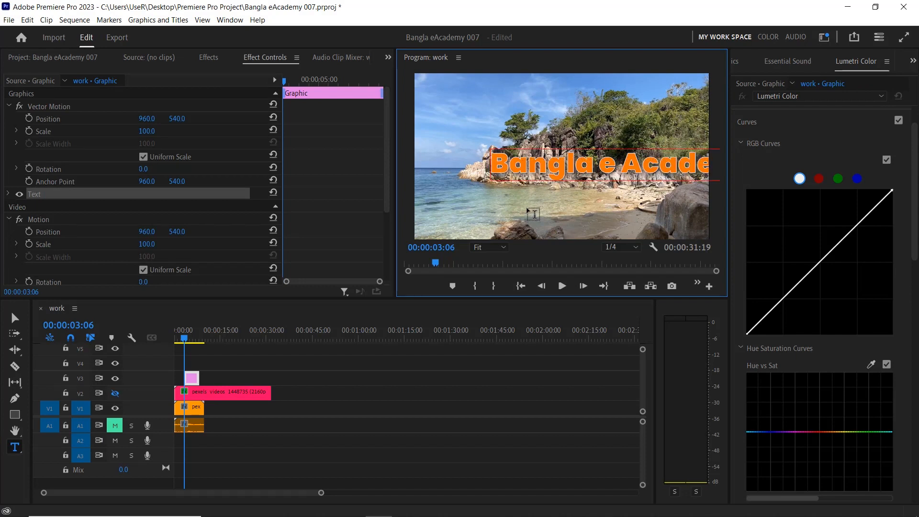
Center the whole "Bangla e Academy" title horizontally and vertically in the frame using its Essential Graphics alignment settings.
key("ctrl+a")
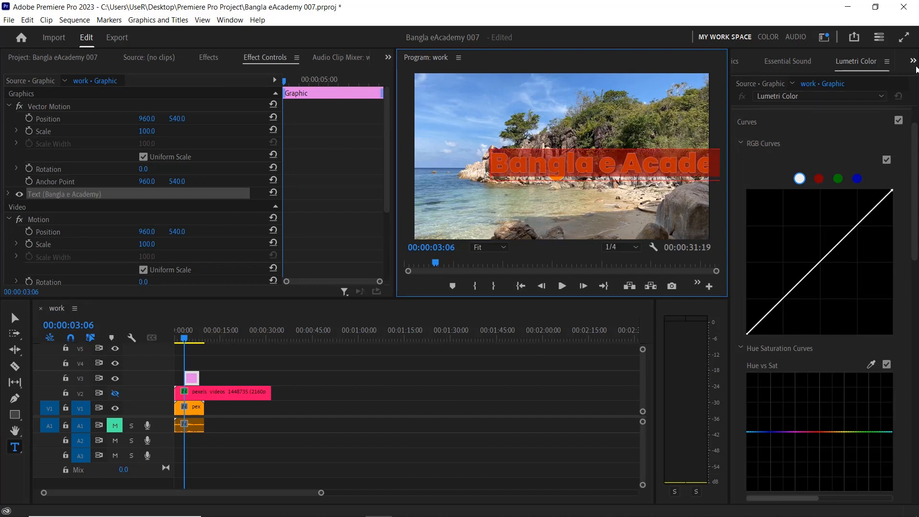
left_click(912, 61)
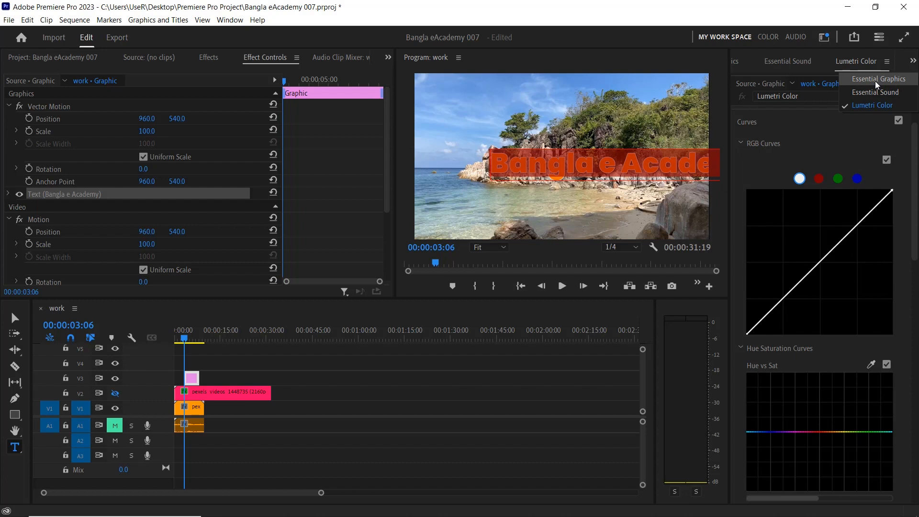
left_click(877, 79)
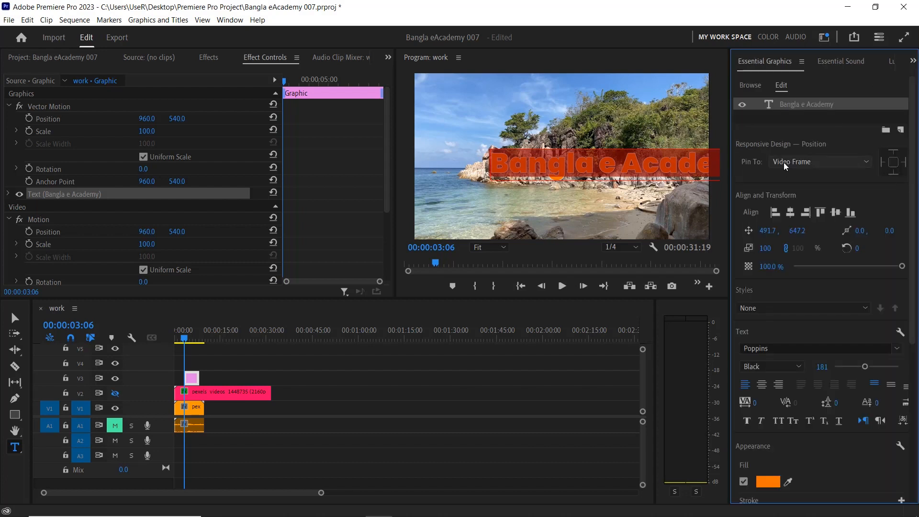
left_click(790, 212)
left_click(835, 212)
Change the title text's fill color to white and turn off its stroke.
scroll(754, 324, "down", 1)
scroll(754, 323, "down", 5)
left_click(767, 314)
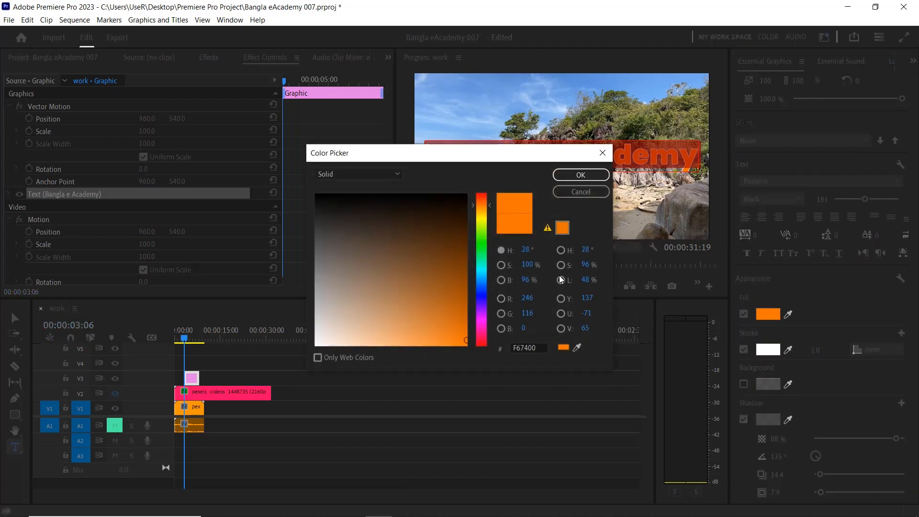
left_click_drag(395, 239, 306, 290)
left_click(594, 175)
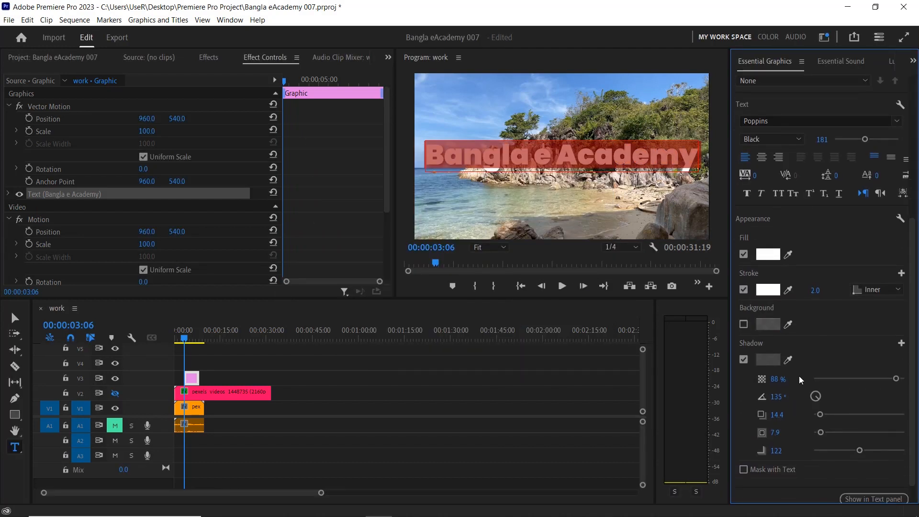
left_click(743, 289)
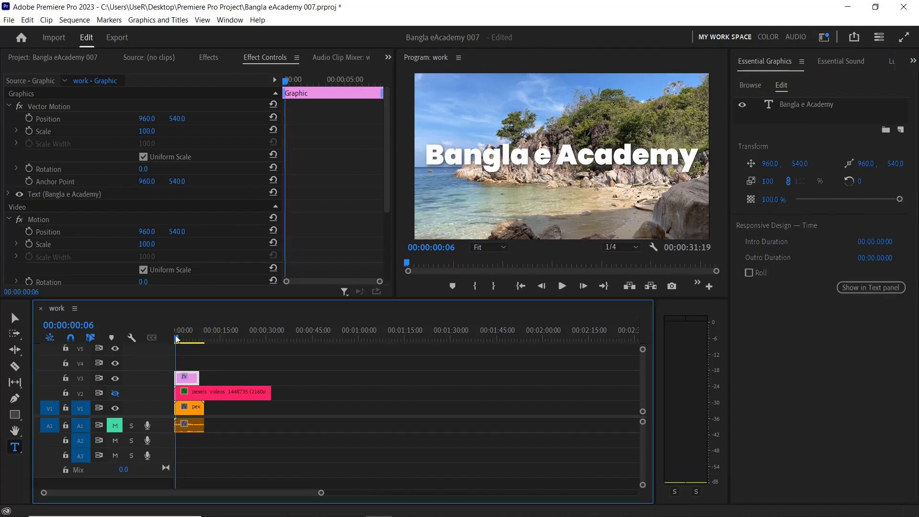
Move the playhead to 00:00:04:09 and change the title's shadow color to dark red 981313.
left_click_drag(177, 338, 188, 339)
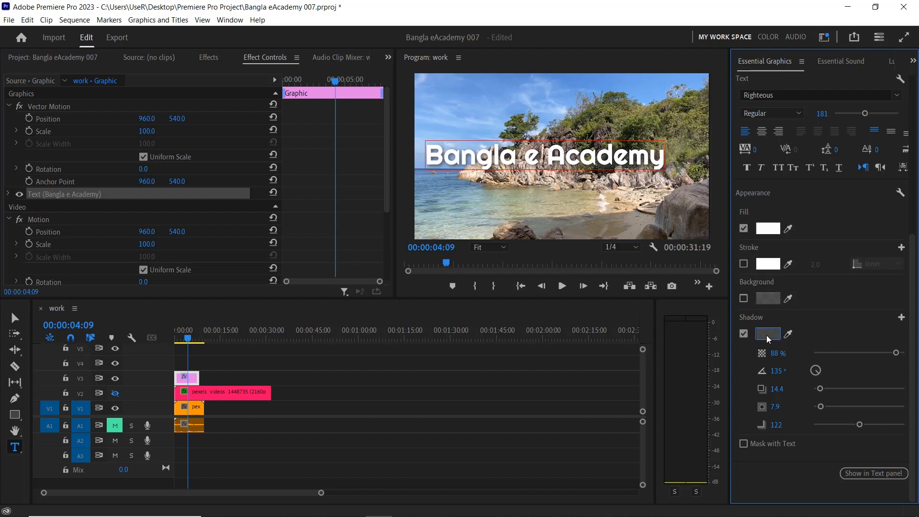
left_click(768, 335)
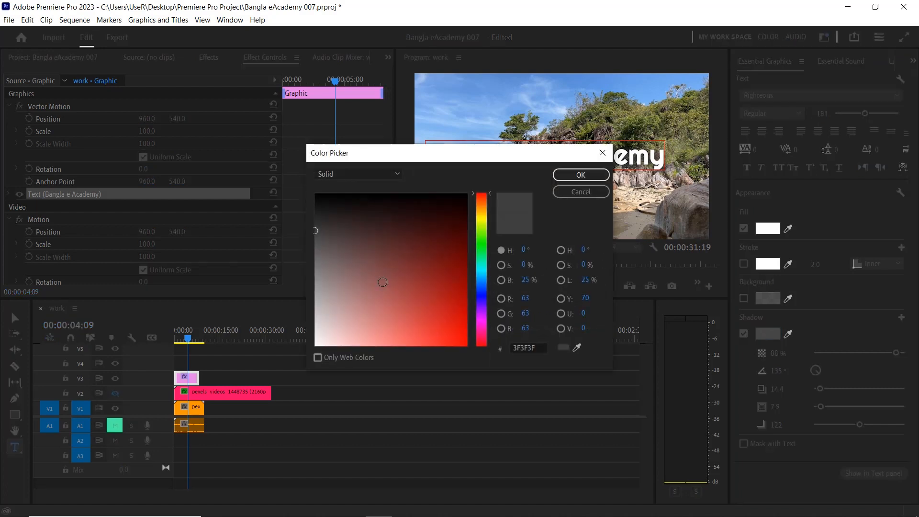
left_click_drag(271, 326, 450, 283)
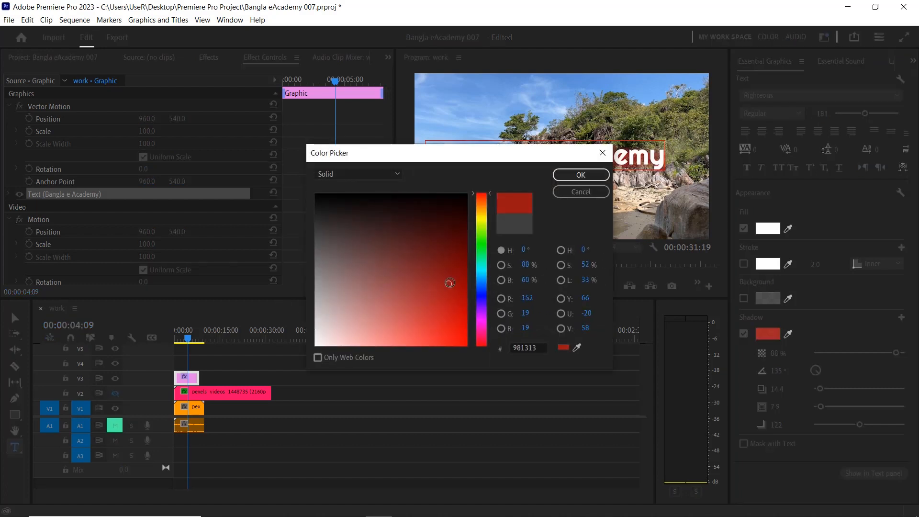
left_click(589, 178)
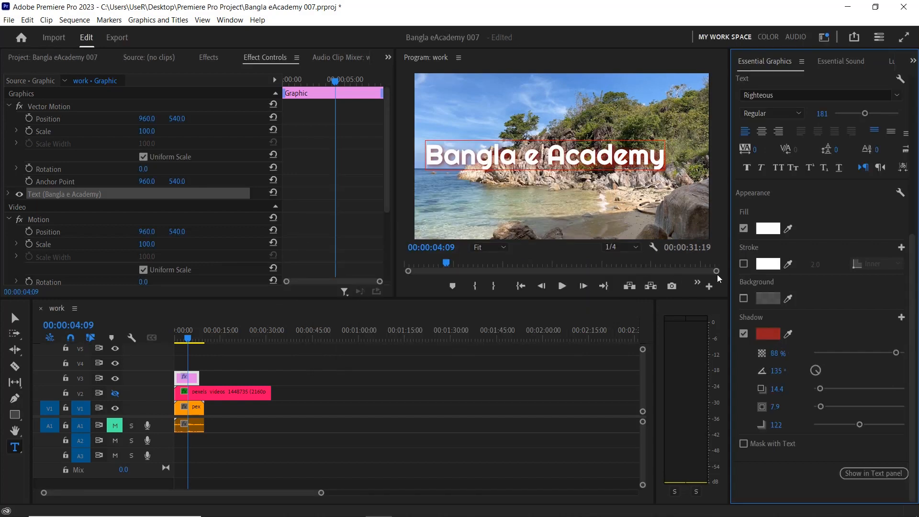
Set the title shadow's opacity to 100%, angle to 107°, distance to 26.8 and blur to 117.
left_click_drag(777, 353, 767, 389)
left_click_drag(776, 425, 772, 425)
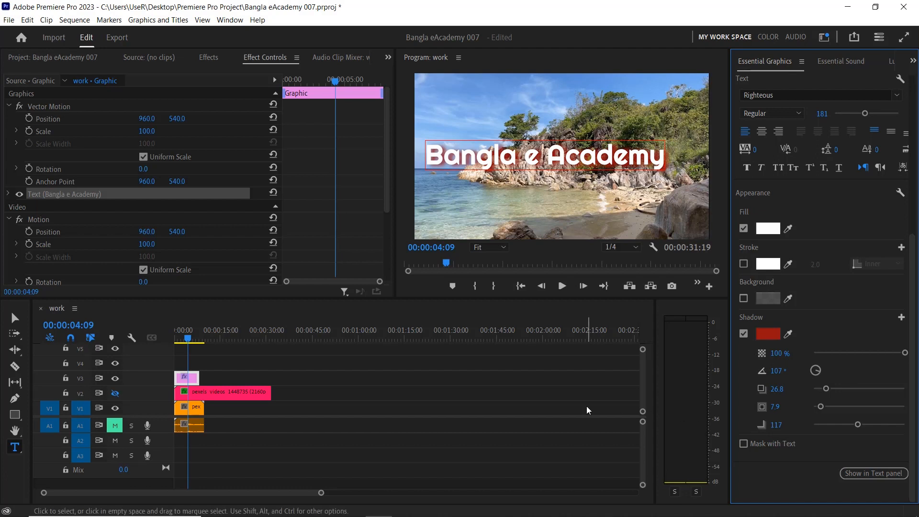